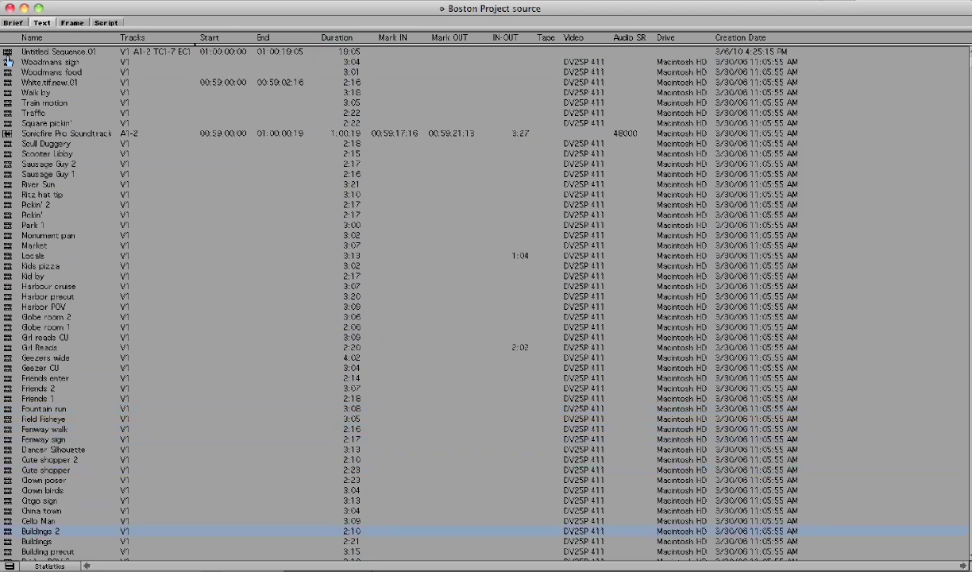
- Scroll the Boston Project source bin's clip list back to the top and shift the bin window right
{"action": "key", "text": "Down"}
{"action": "key", "text": "Down"}
{"action": "key", "text": "Down"}
{"action": "key", "text": "Down"}
{"action": "key", "text": "Down"}
{"action": "key", "text": "Down"}
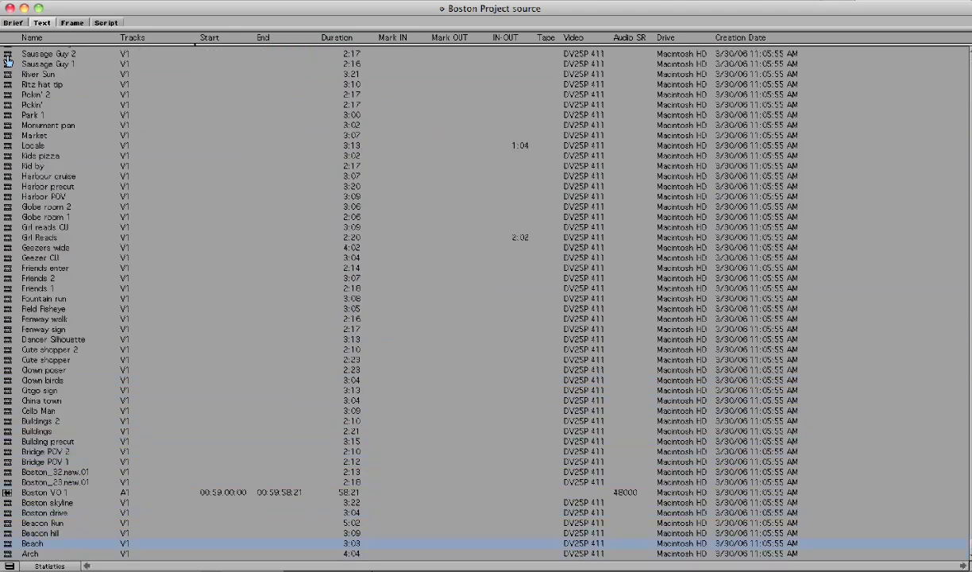
{"action": "scroll", "coordinate": [5, 93], "scroll_direction": "up", "scroll_amount": 4}
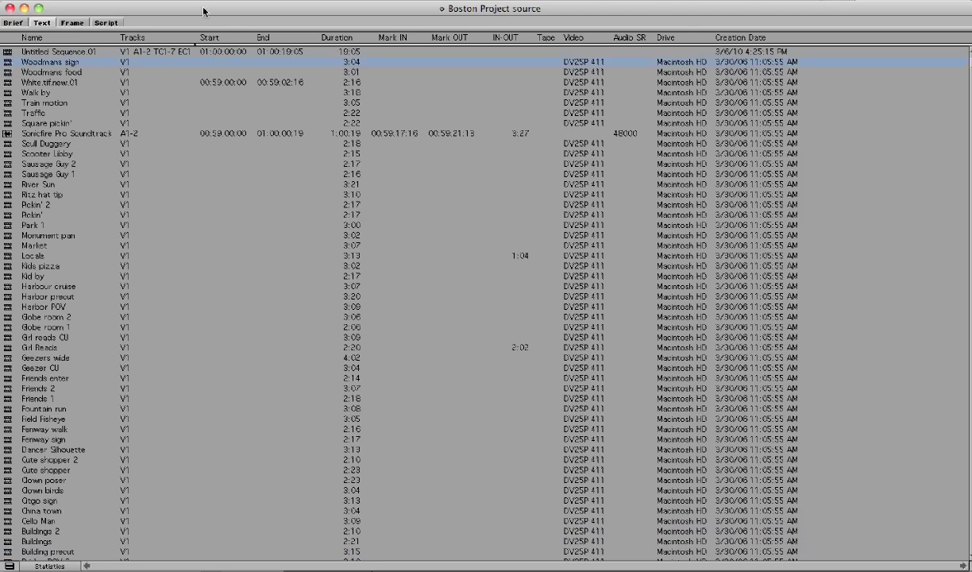
{"action": "mouse_move", "coordinate": [203, 11]}
{"action": "left_mouse_down"}
{"action": "mouse_move", "coordinate": [434, 8]}
{"action": "mouse_move", "coordinate": [194, 9]}
{"action": "left_mouse_up"}
- Change the bin view from Statistics to Capture, showing Tape, Offline, Video and Drive columns
{"action": "left_click", "coordinate": [55, 565]}
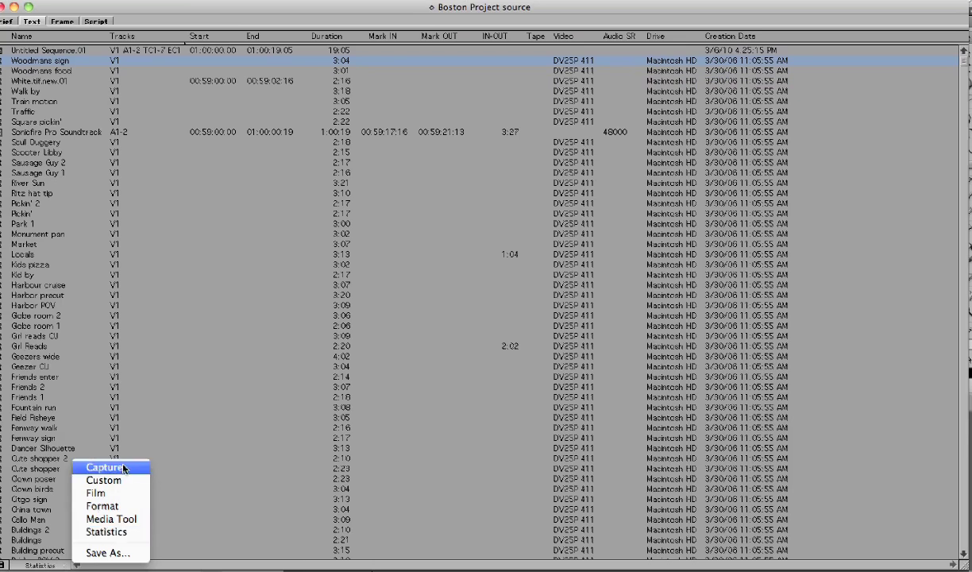
{"action": "key", "text": "Down"}
{"action": "key", "text": "Down"}
{"action": "key", "text": "Down"}
{"action": "key", "text": "Down"}
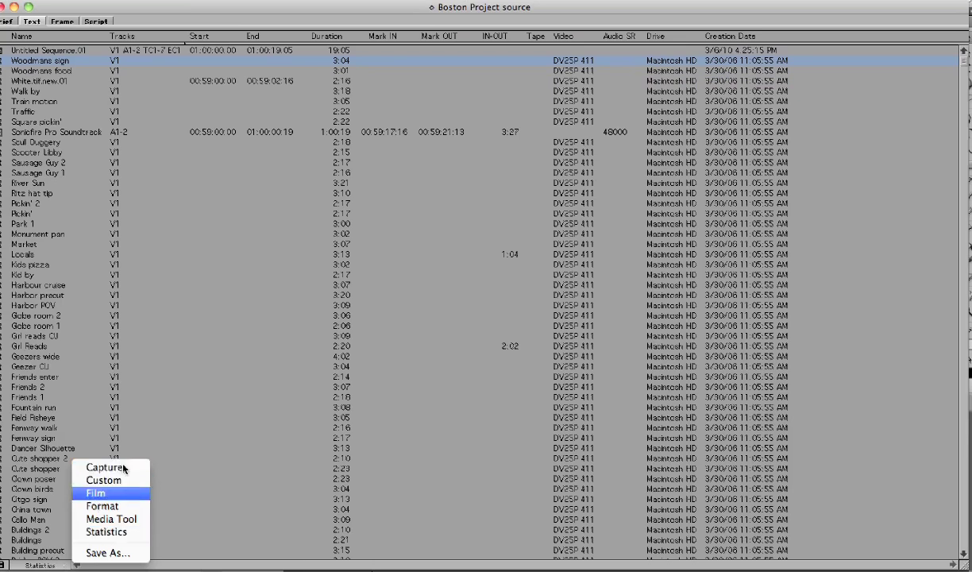
{"action": "key", "text": "Down"}
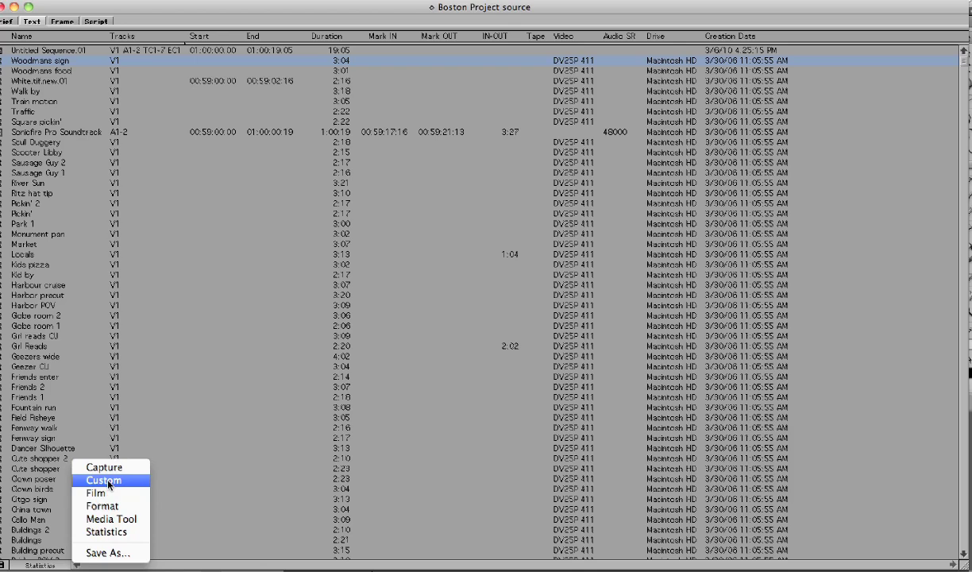
{"action": "left_click", "coordinate": [135, 468]}
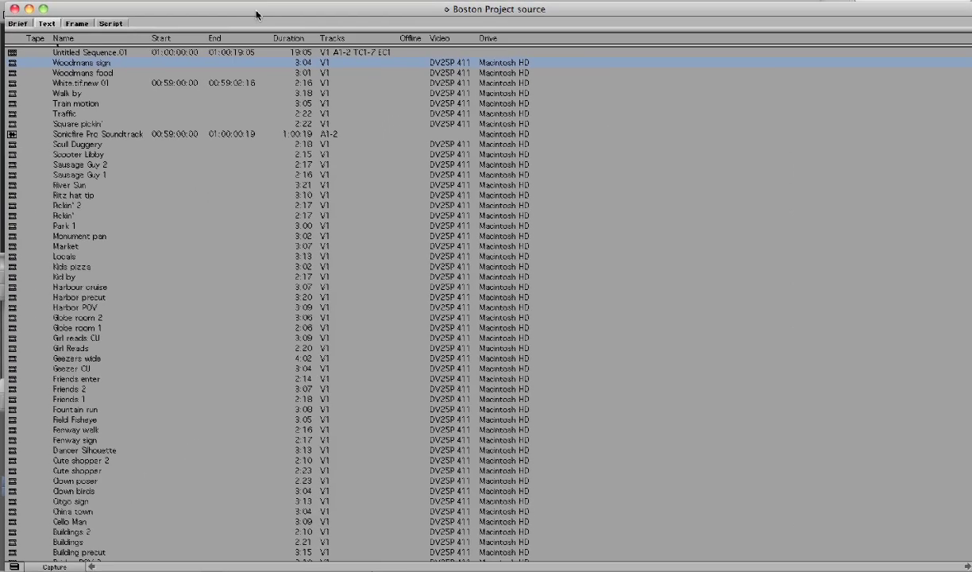
- Sort the clips by Start, then by Drive, so Untitled Sequence.01 tops the list
{"action": "left_click", "coordinate": [72, 44]}
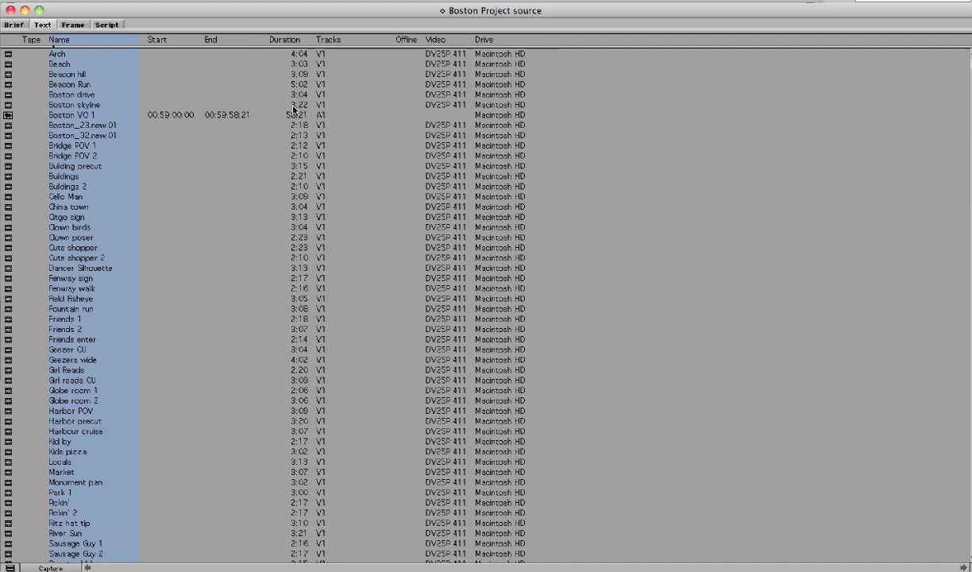
{"action": "left_click", "coordinate": [167, 40]}
{"action": "key", "text": "super+e"}
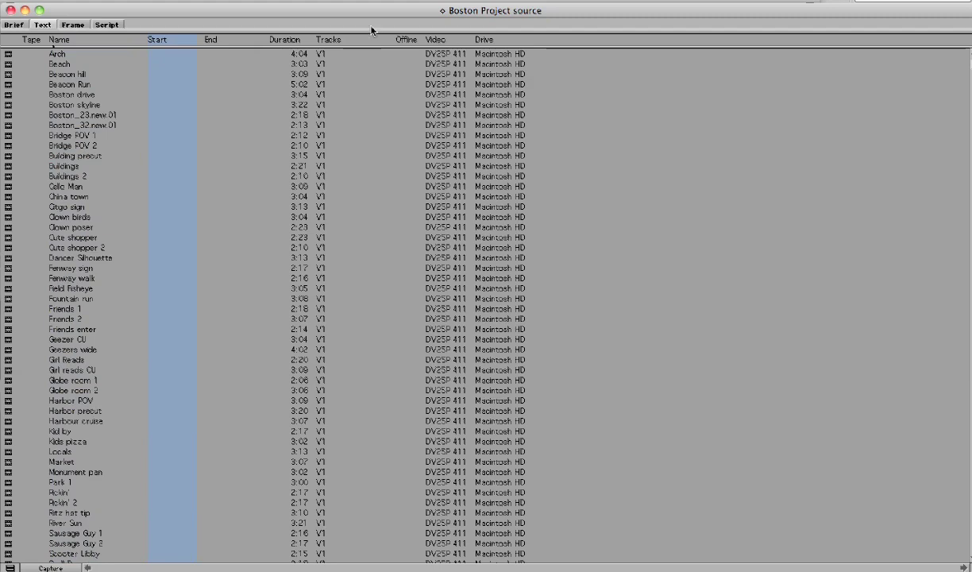
{"action": "left_click", "coordinate": [399, 40]}
{"action": "left_click", "coordinate": [485, 41]}
{"action": "key", "text": "super+e"}
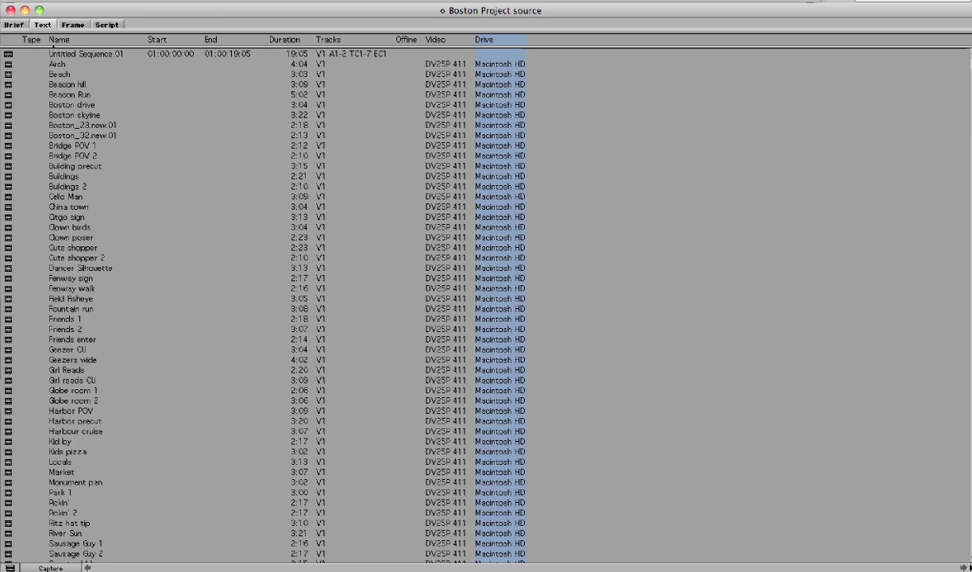
- Shrink the bin and move it right, then raise and enlarge the project window
{"action": "left_click_drag", "start_coordinate": [925, 540], "coordinate": [494, 547]}
{"action": "left_click_drag", "start_coordinate": [415, 11], "coordinate": [871, 8]}
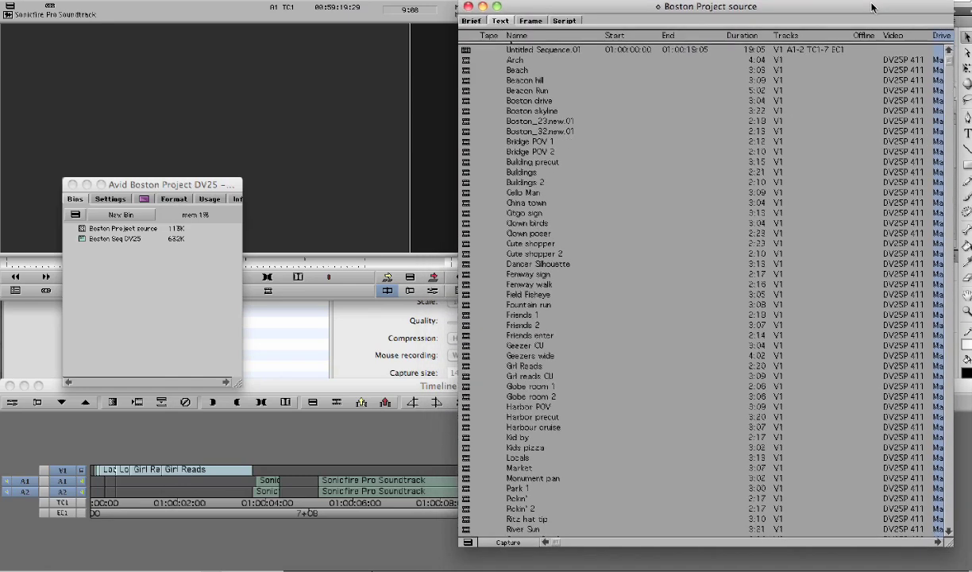
{"action": "left_click_drag", "start_coordinate": [217, 188], "coordinate": [173, 34]}
{"action": "left_click_drag", "start_coordinate": [192, 233], "coordinate": [292, 429]}
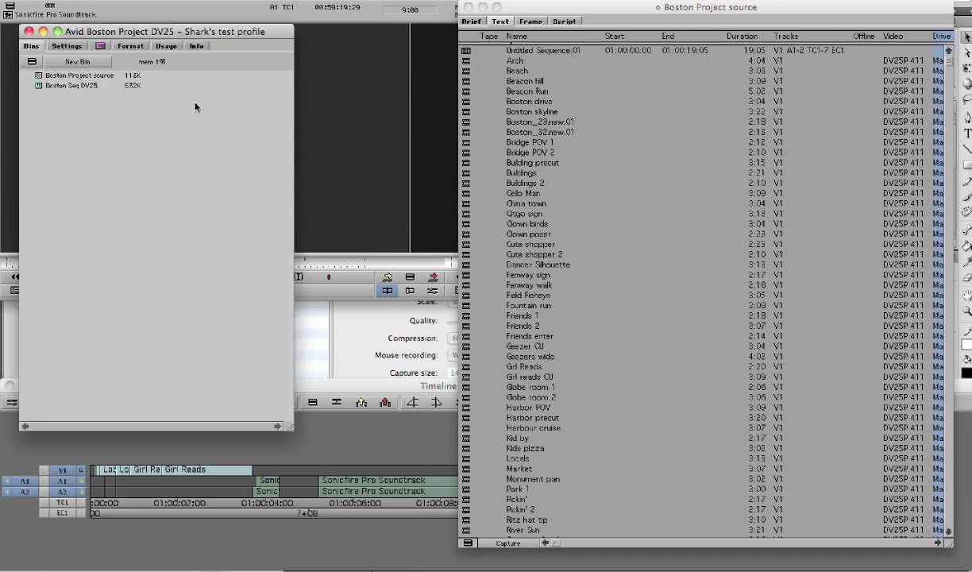
- In the project's Settings list, change the Bin auto-save interval from 15 to 5 minutes
{"action": "left_click", "coordinate": [83, 48]}
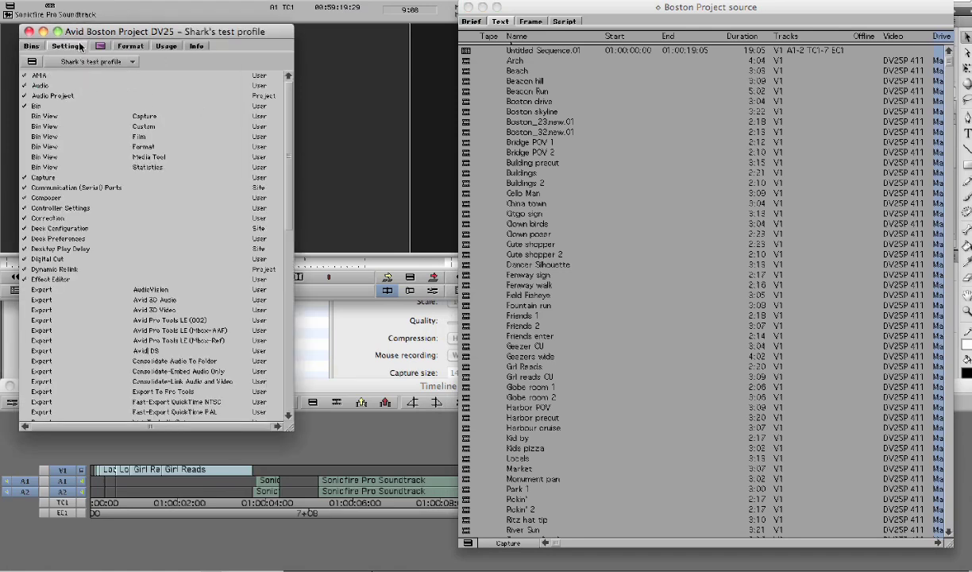
{"action": "left_click", "coordinate": [48, 108]}
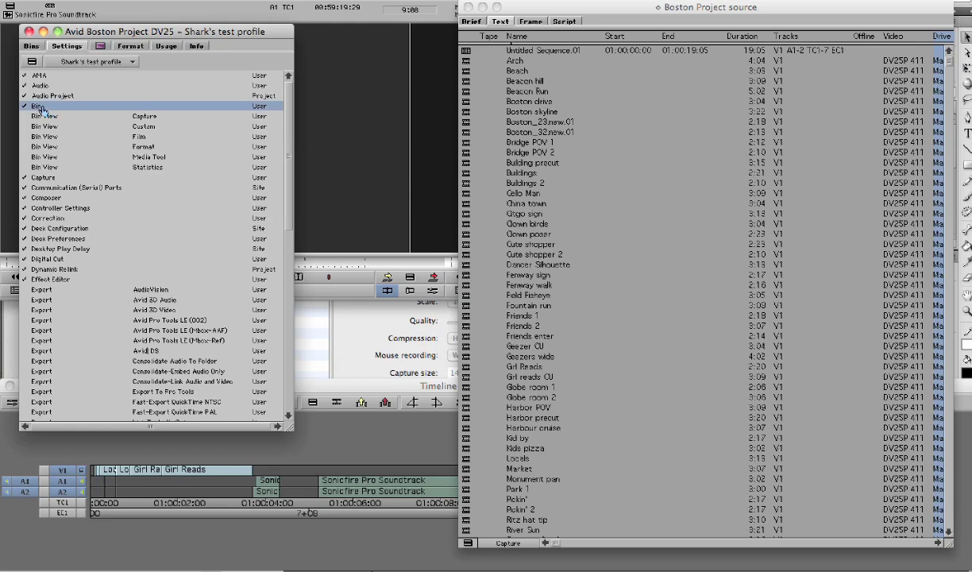
{"action": "double_click", "coordinate": [42, 110]}
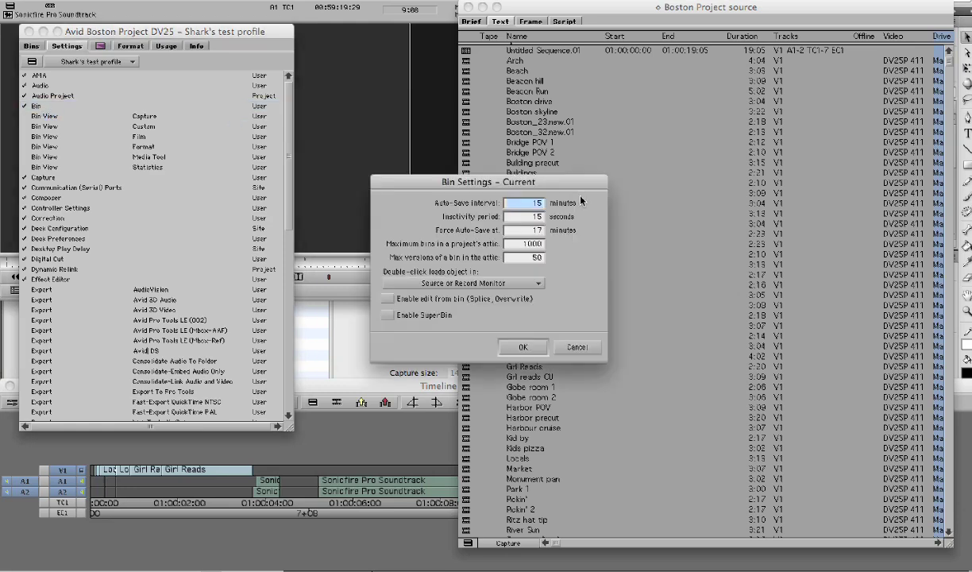
{"action": "type", "text": "5"}
{"action": "left_click", "coordinate": [522, 346]}
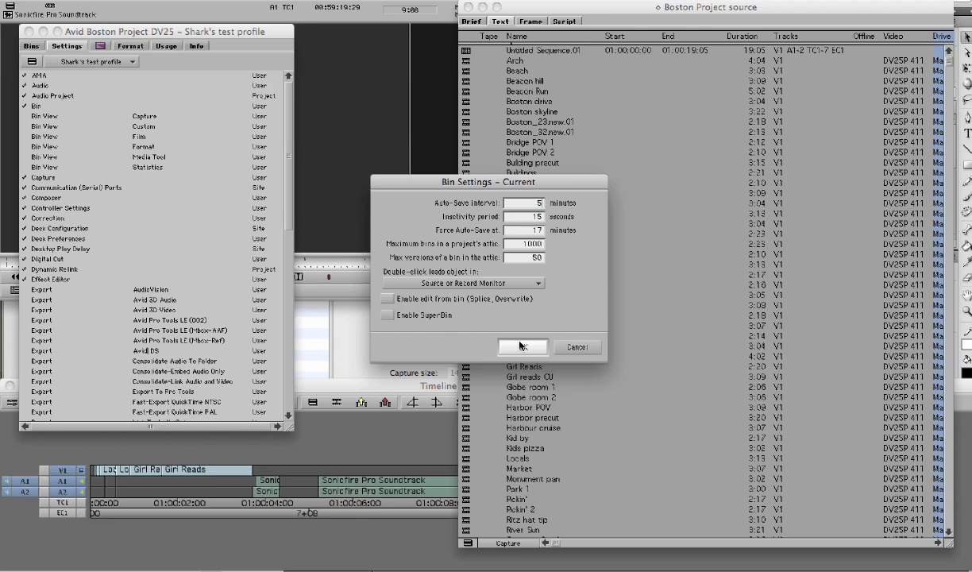
{"action": "left_click", "coordinate": [62, 157]}
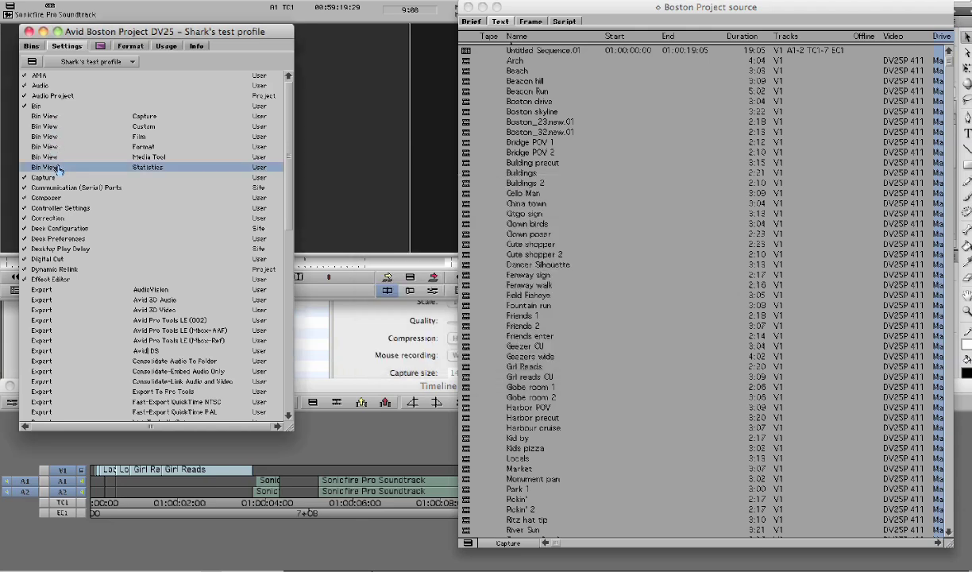
- Open the Custom bin view columns and add Camera, Camroll, Creation Date, Disk Label, Drive, Duration, Format and FPS
{"action": "double_click", "coordinate": [48, 126]}
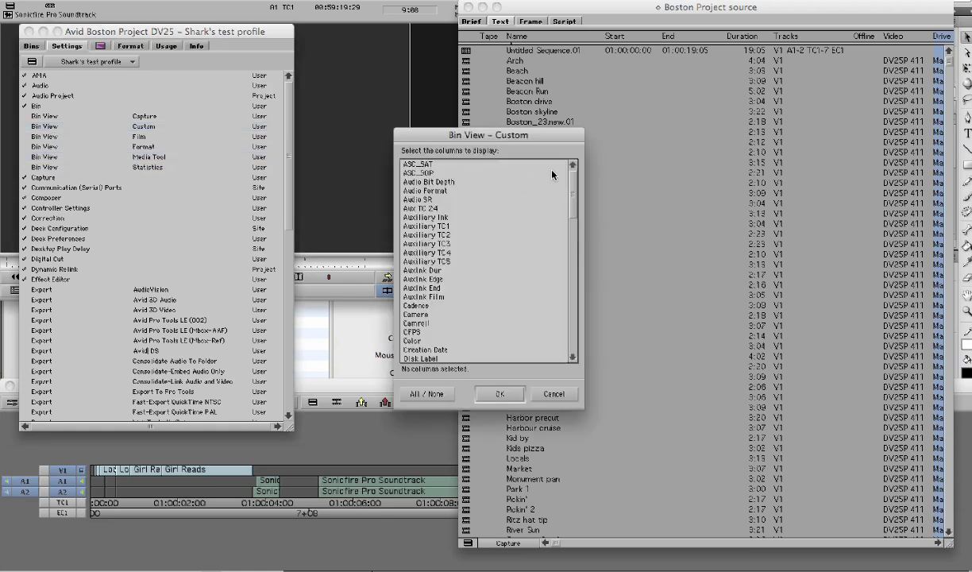
{"action": "left_click", "coordinate": [485, 174]}
{"action": "left_click", "coordinate": [416, 191]}
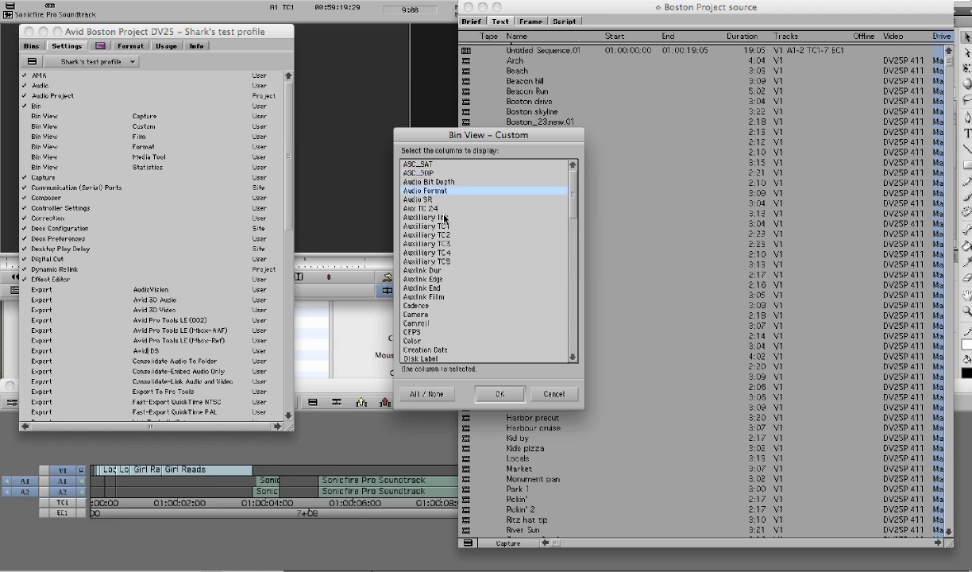
{"action": "left_click", "coordinate": [435, 315], "text": "super"}
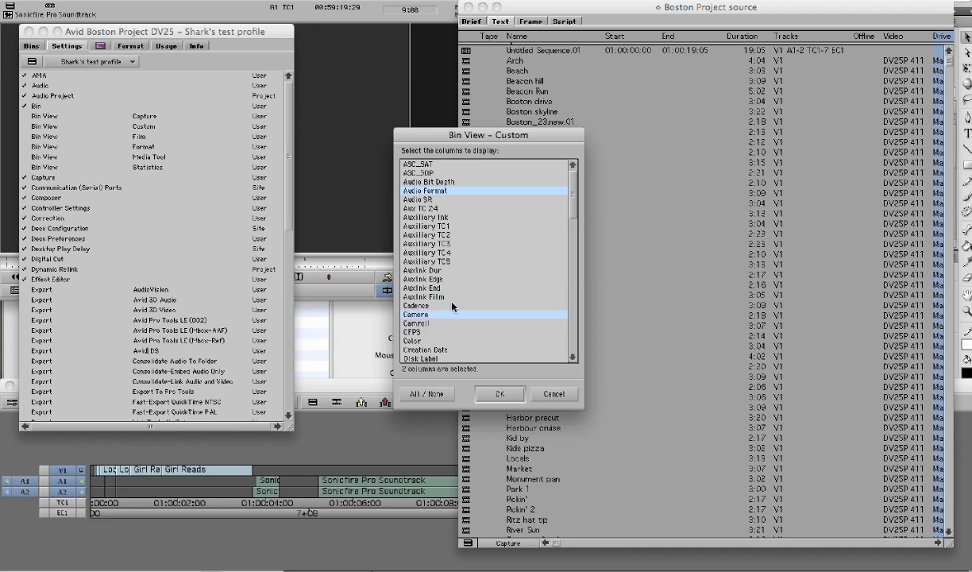
{"action": "left_click_drag", "start_coordinate": [572, 211], "coordinate": [572, 248]}
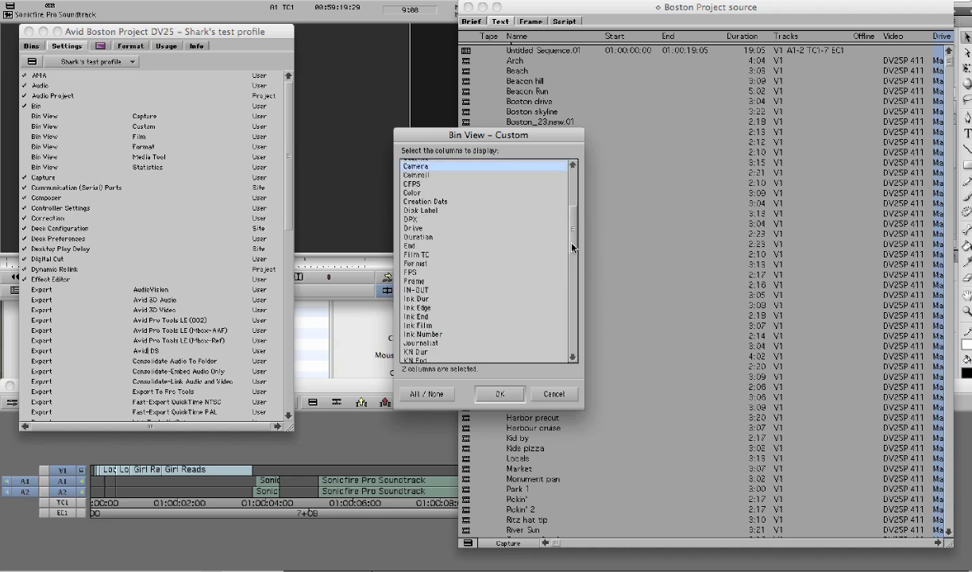
{"action": "left_click", "coordinate": [433, 175]}
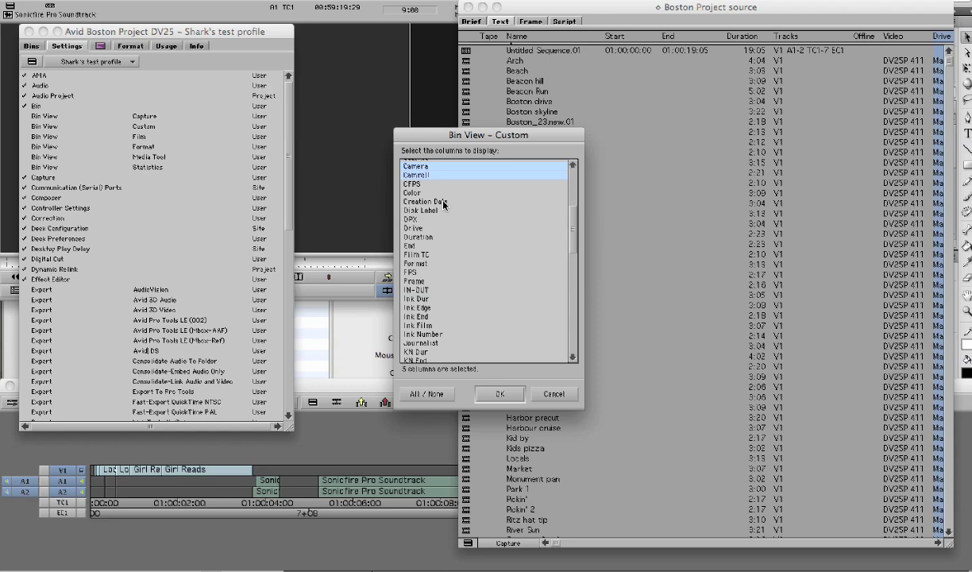
{"action": "left_click", "coordinate": [442, 202]}
{"action": "left_click", "coordinate": [444, 211]}
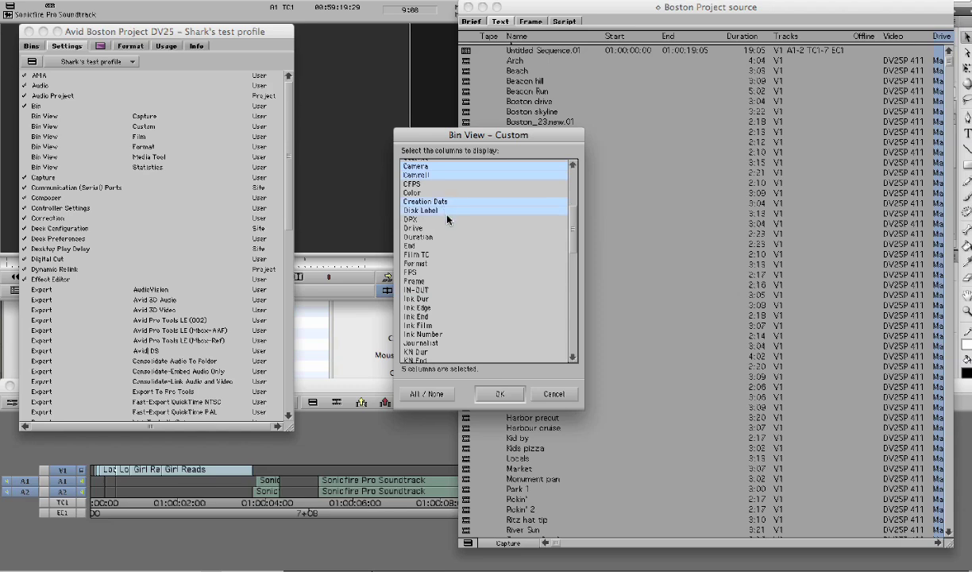
{"action": "left_click", "coordinate": [439, 228]}
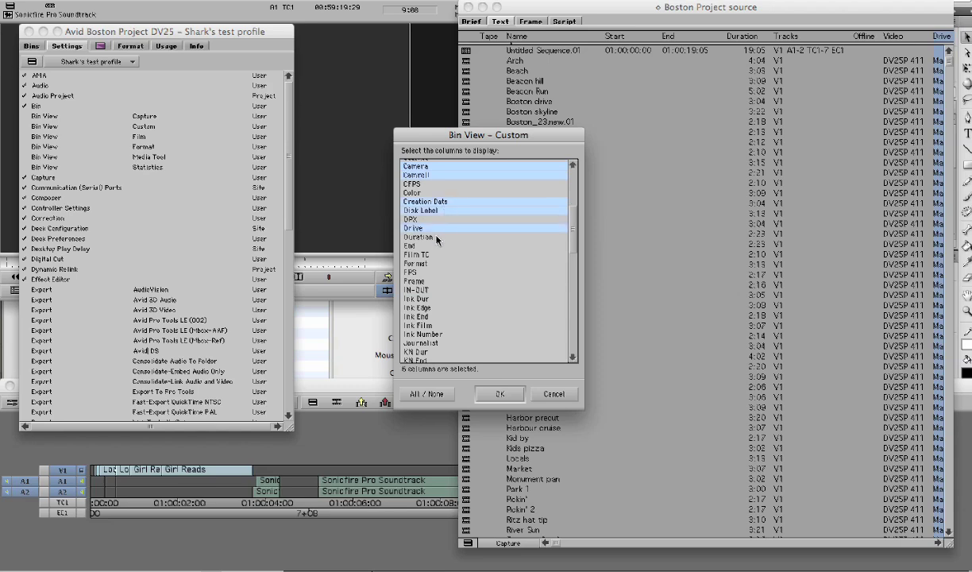
{"action": "left_click", "coordinate": [437, 237]}
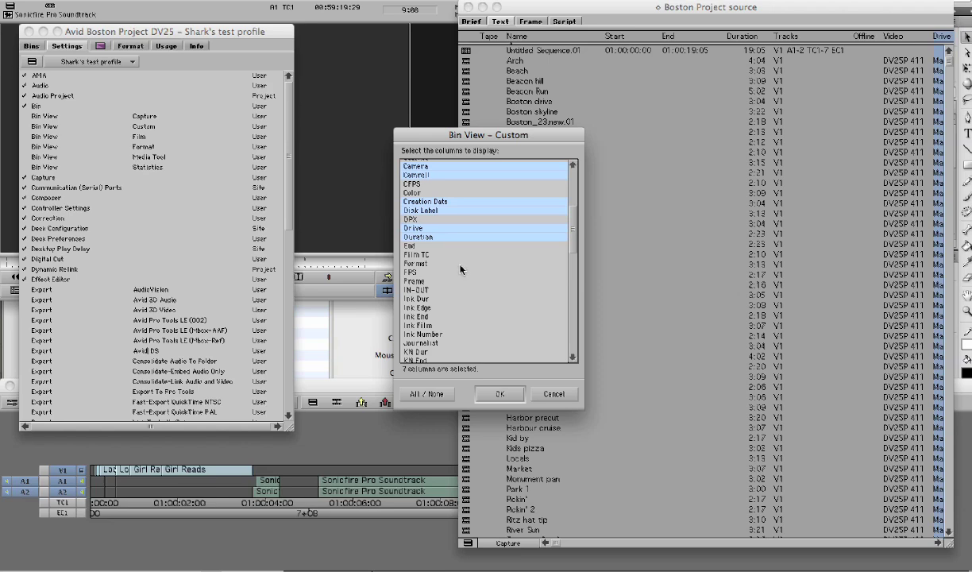
{"action": "left_click", "coordinate": [462, 263]}
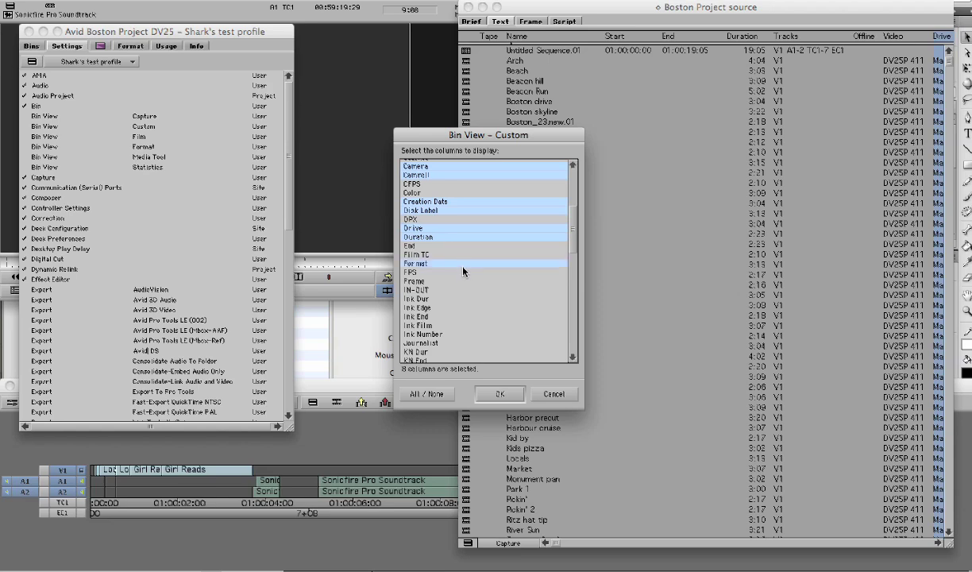
{"action": "left_click", "coordinate": [464, 273]}
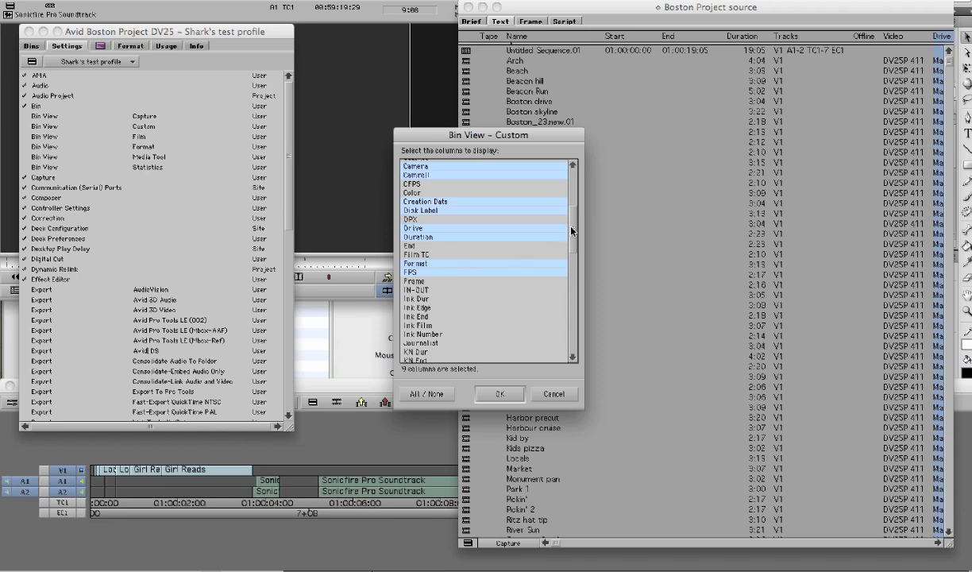
- Add Scene, Reel #, Take, Soundroll, Start and Video File Format columns to the Custom view
{"action": "scroll", "coordinate": [568, 236], "scroll_direction": "down", "scroll_amount": 5}
{"action": "scroll", "coordinate": [550, 252], "scroll_direction": "down", "scroll_amount": 2}
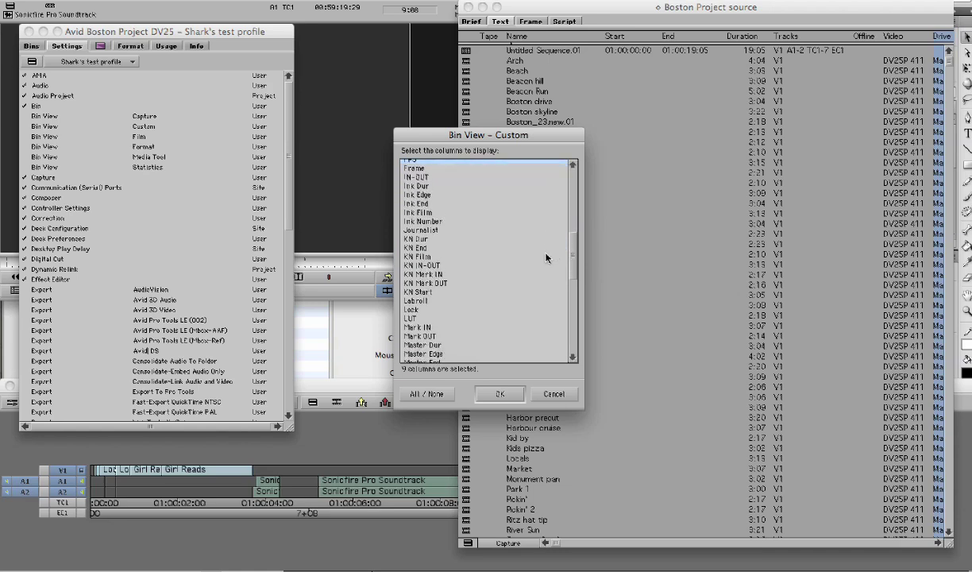
{"action": "scroll", "coordinate": [543, 258], "scroll_direction": "down", "scroll_amount": 1}
{"action": "scroll", "coordinate": [537, 261], "scroll_direction": "down", "scroll_amount": 1}
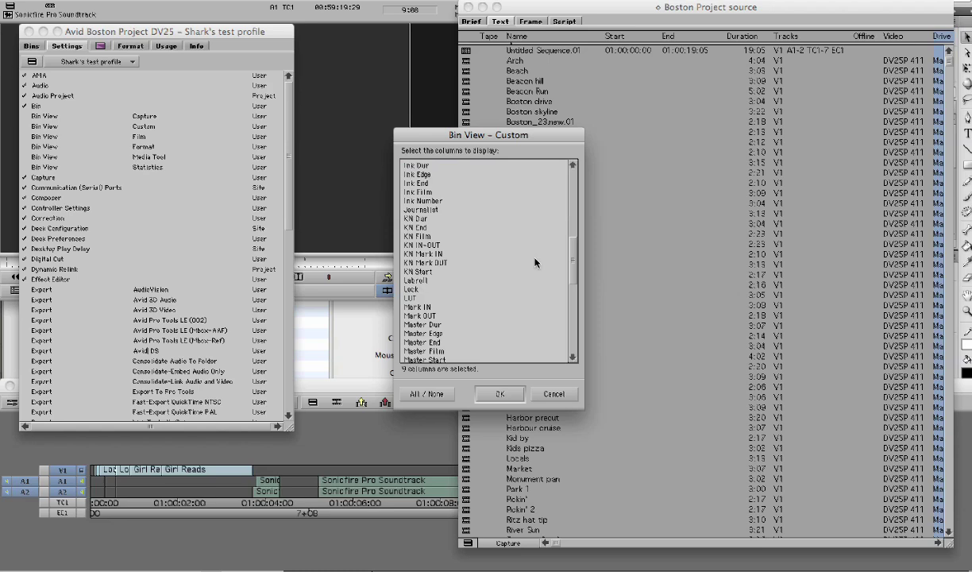
{"action": "scroll", "coordinate": [534, 264], "scroll_direction": "down", "scroll_amount": 1}
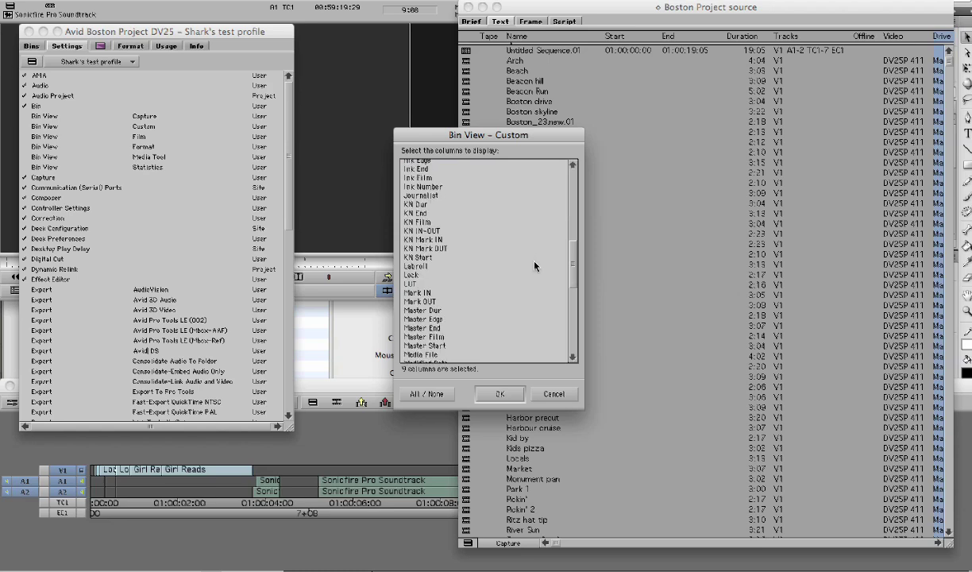
{"action": "scroll", "coordinate": [534, 266], "scroll_direction": "down", "scroll_amount": 6}
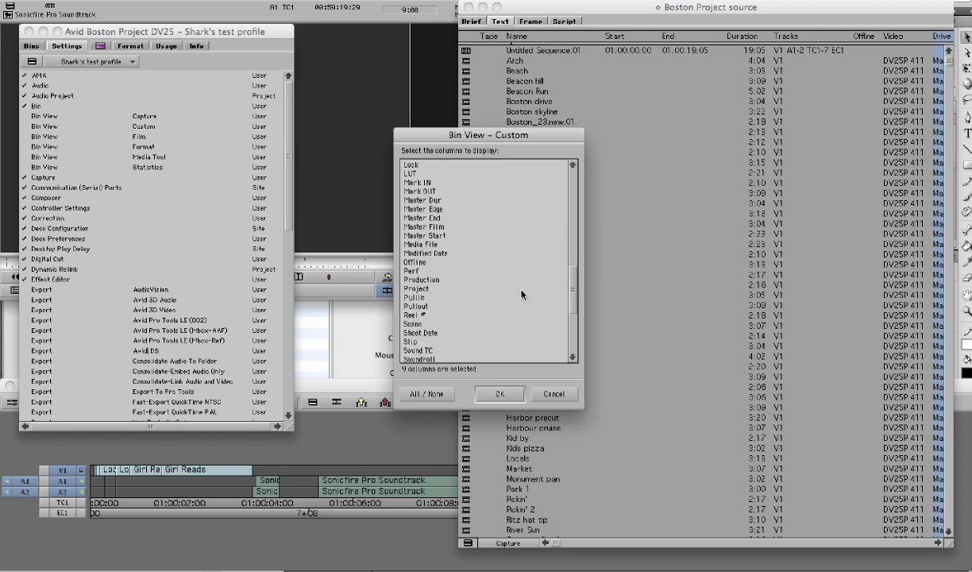
{"action": "scroll", "coordinate": [522, 295], "scroll_direction": "down", "scroll_amount": 5}
{"action": "left_click", "coordinate": [432, 229]}
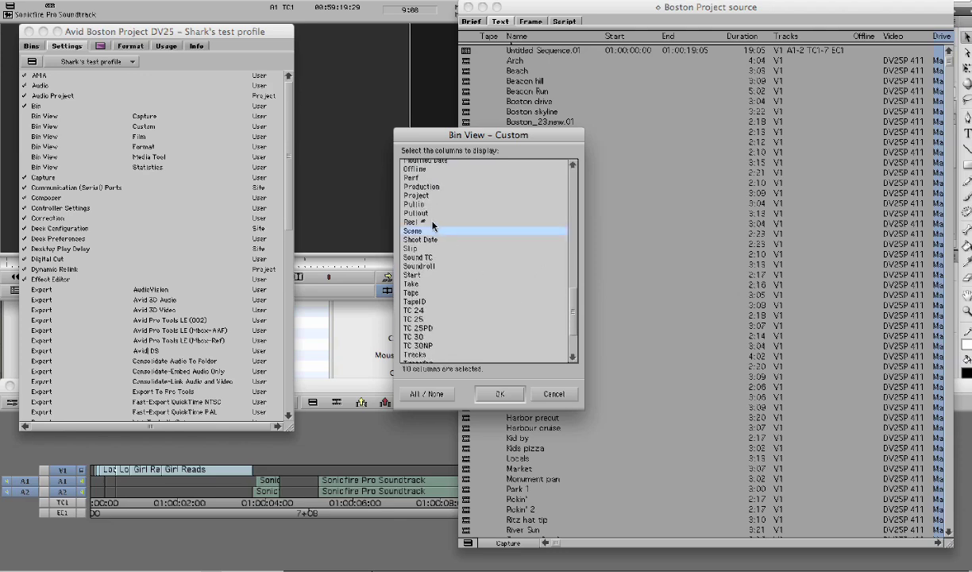
{"action": "left_click", "coordinate": [432, 222]}
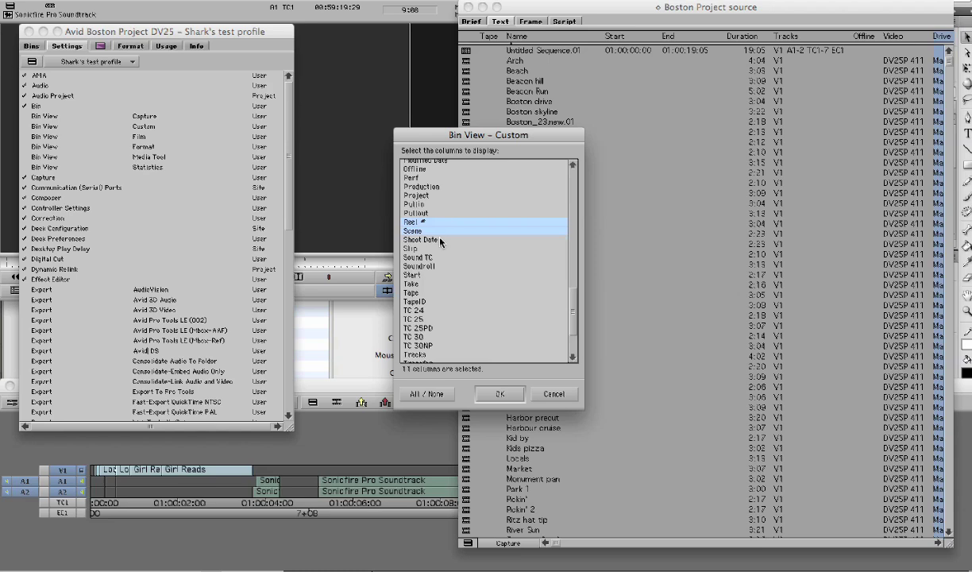
{"action": "left_click", "coordinate": [427, 284]}
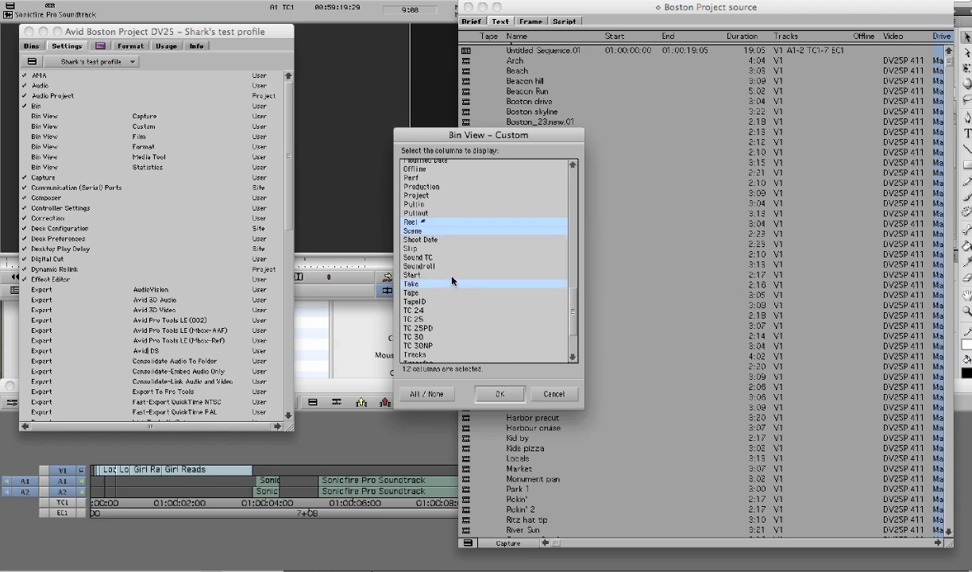
{"action": "left_click", "coordinate": [455, 267]}
{"action": "left_click", "coordinate": [441, 275]}
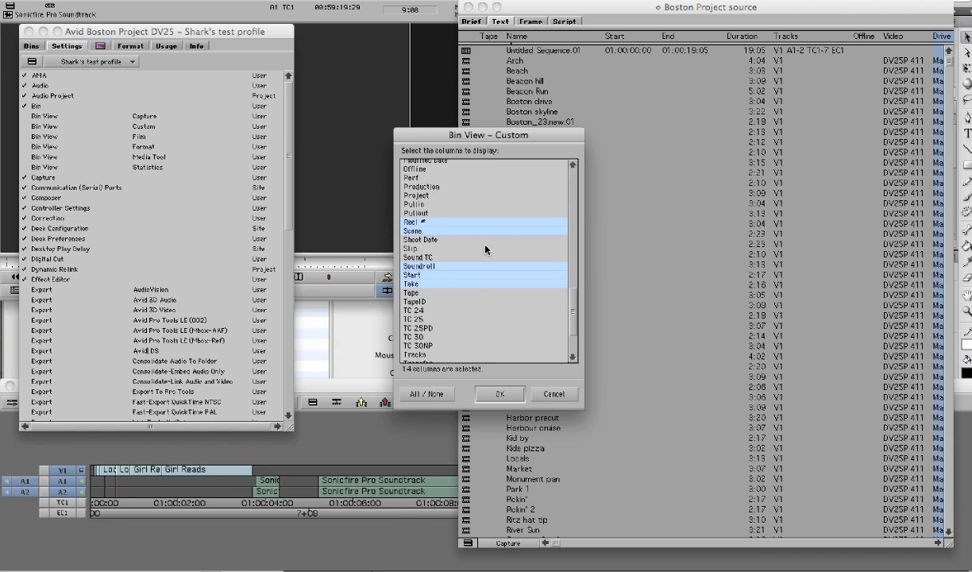
{"action": "left_click_drag", "start_coordinate": [570, 304], "coordinate": [570, 316]}
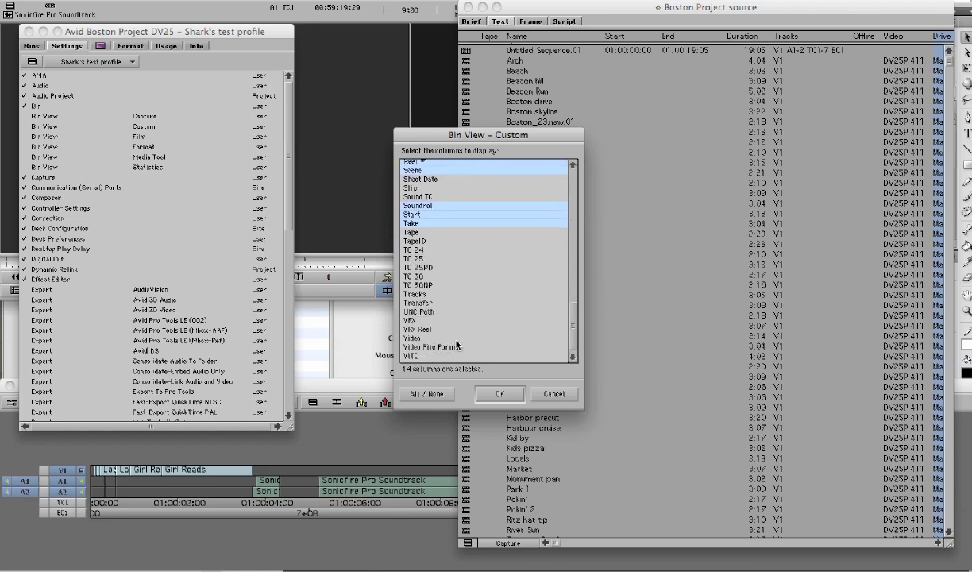
{"action": "left_click", "coordinate": [504, 347]}
- Add the Offline and Film TC columns to the Custom view
{"action": "scroll", "coordinate": [544, 299], "scroll_direction": "up", "scroll_amount": 4}
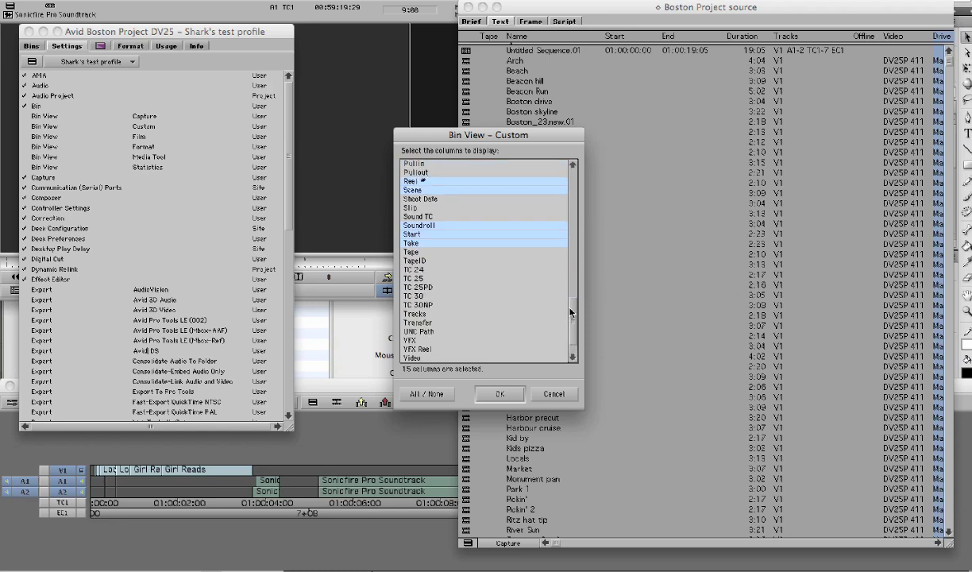
{"action": "scroll", "coordinate": [550, 283], "scroll_direction": "up", "scroll_amount": 1}
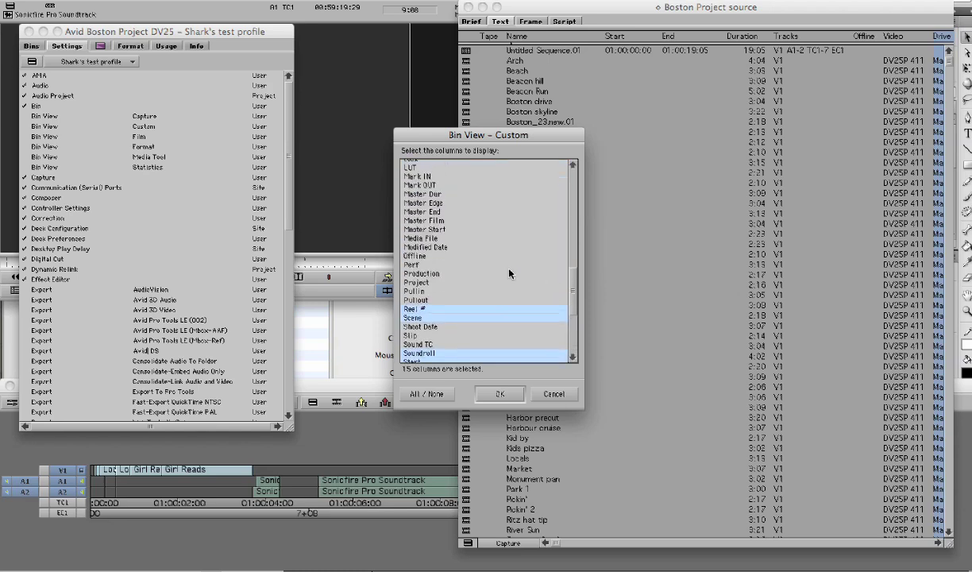
{"action": "left_click", "coordinate": [433, 256]}
{"action": "scroll", "coordinate": [549, 271], "scroll_direction": "up", "scroll_amount": 4}
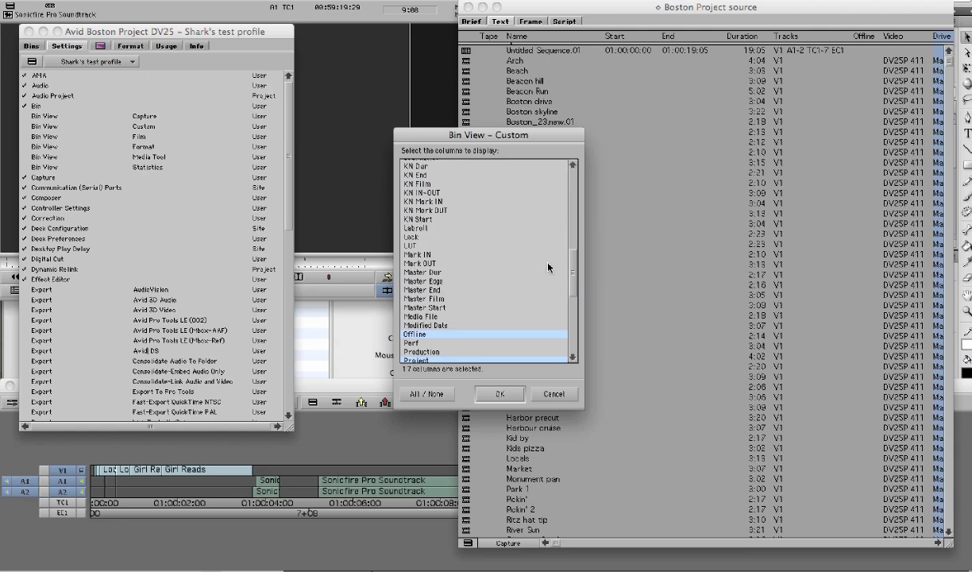
{"action": "scroll", "coordinate": [548, 266], "scroll_direction": "up", "scroll_amount": 7}
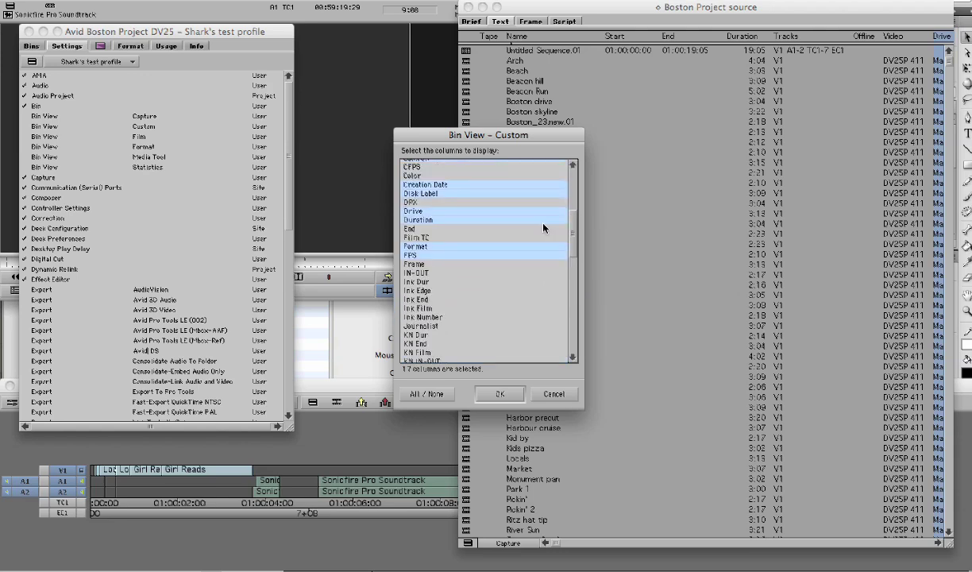
{"action": "left_click", "coordinate": [486, 237]}
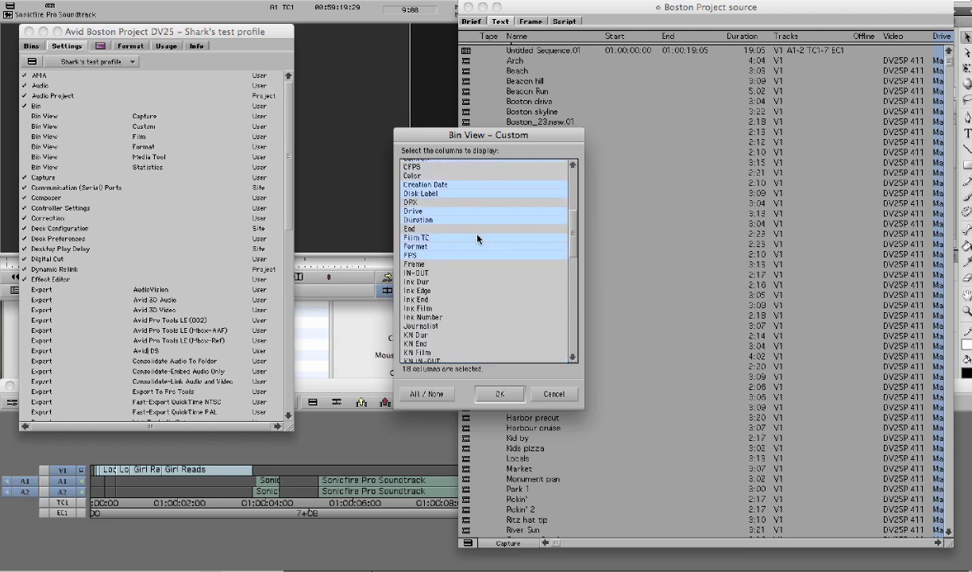
- Apply the Custom view to the Boston Project source bin and widen the bin to show all columns
{"action": "left_click", "coordinate": [499, 394]}
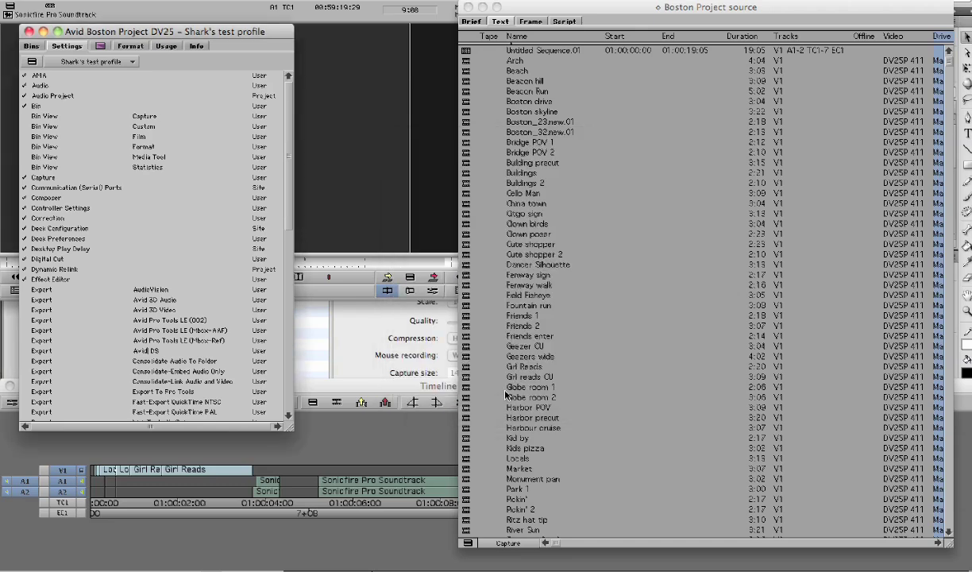
{"action": "left_click", "coordinate": [38, 127]}
{"action": "left_click_drag", "start_coordinate": [720, 11], "coordinate": [451, 6]}
{"action": "left_click", "coordinate": [251, 540]}
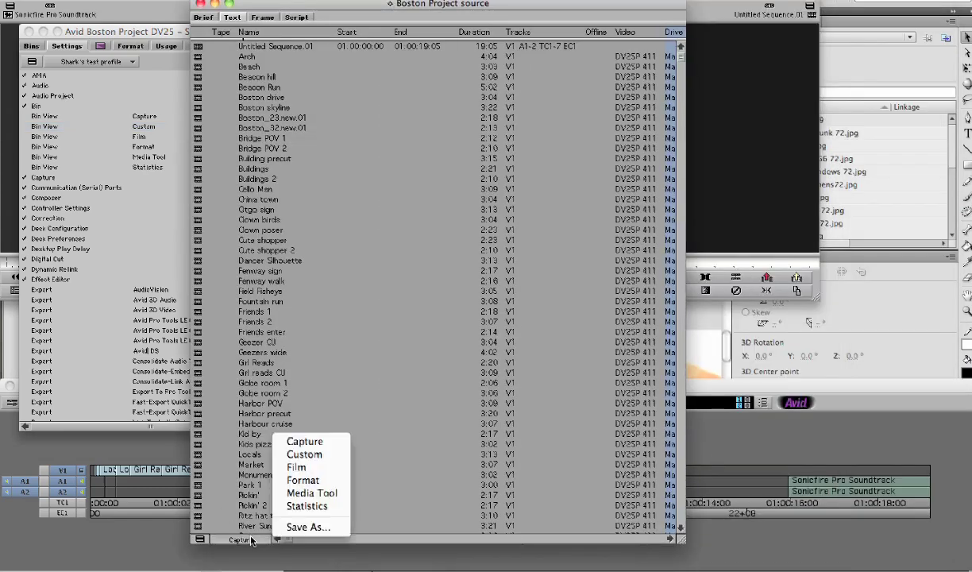
{"action": "left_click", "coordinate": [304, 454]}
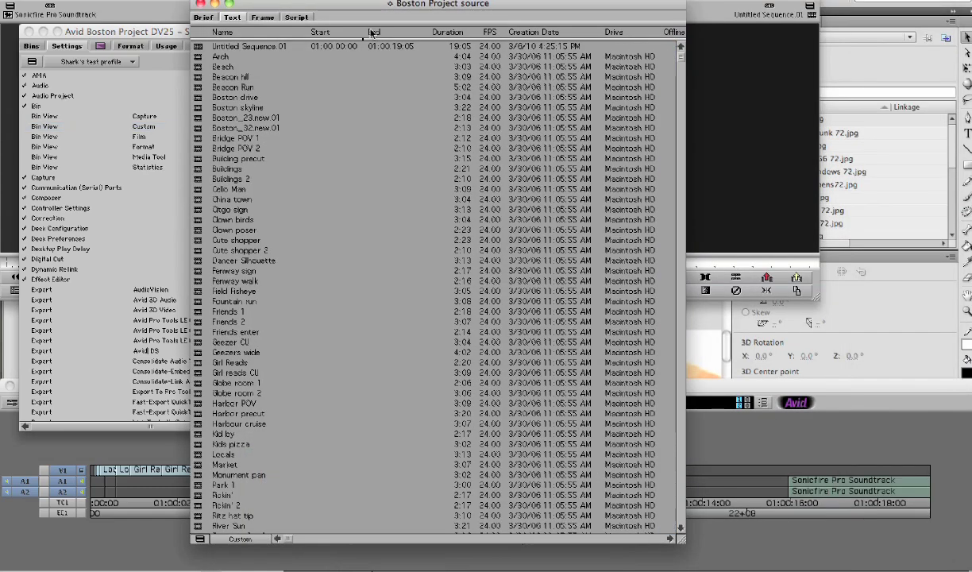
{"action": "left_click_drag", "start_coordinate": [359, 5], "coordinate": [182, 13]}
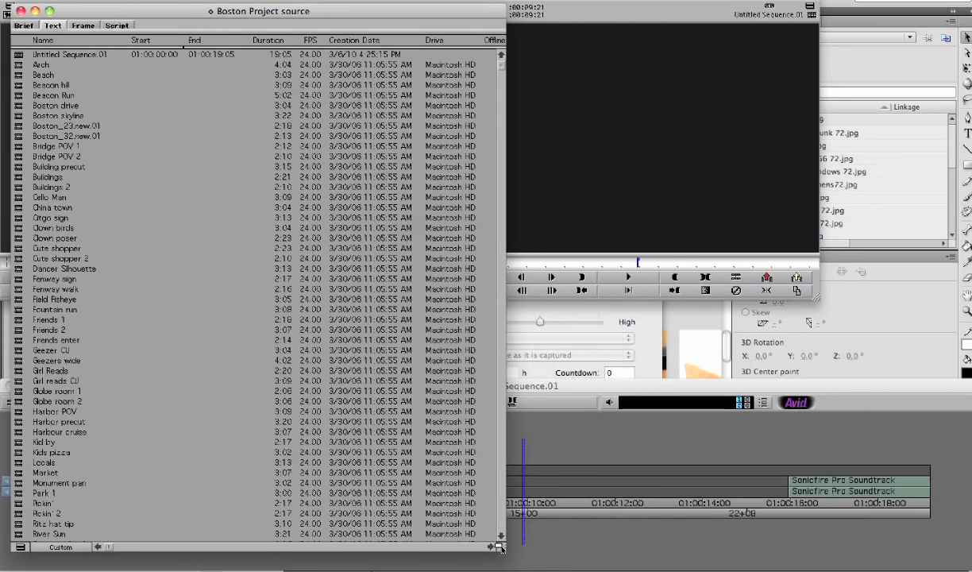
{"action": "left_click_drag", "start_coordinate": [498, 546], "coordinate": [937, 547]}
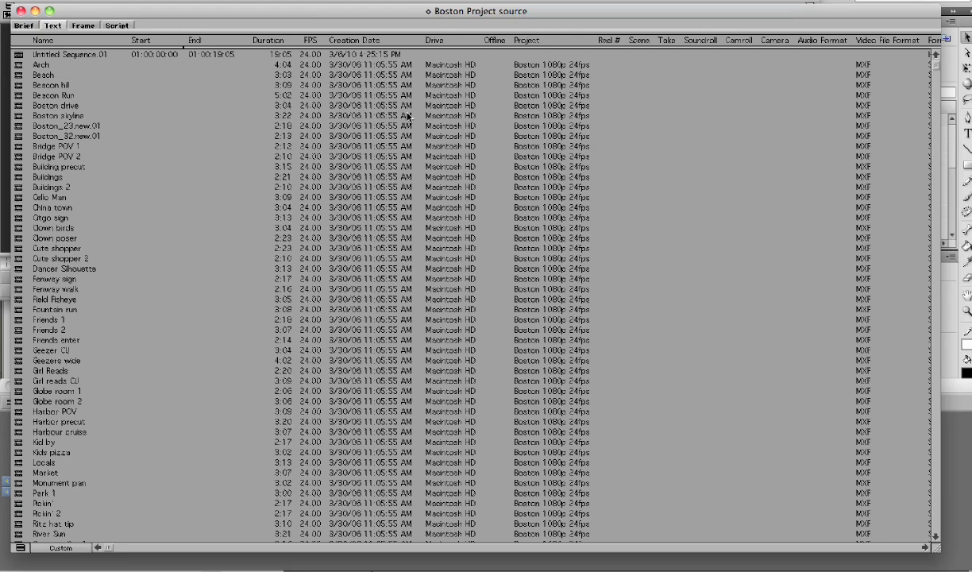
- Reorder the columns so Duration, Scene and Take follow Name, ahead of Start
{"action": "left_click", "coordinate": [613, 39]}
{"action": "left_click", "coordinate": [255, 40]}
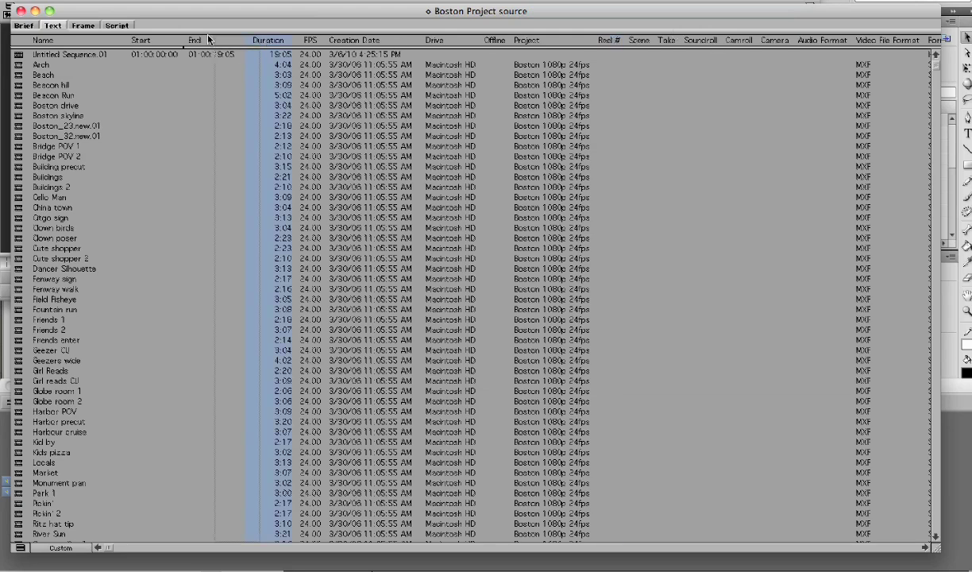
{"action": "left_click_drag", "start_coordinate": [142, 39], "coordinate": [140, 39]}
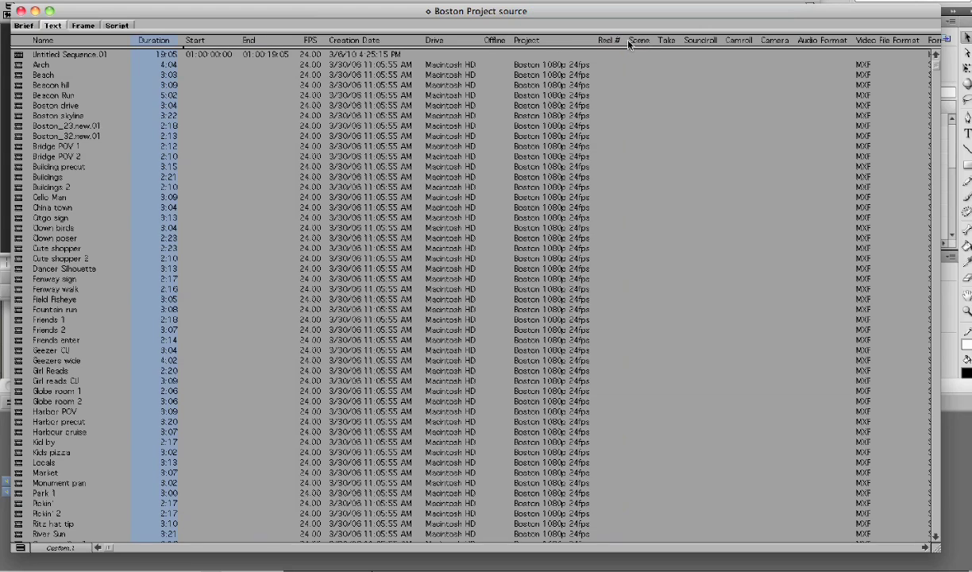
{"action": "left_click_drag", "start_coordinate": [646, 40], "coordinate": [191, 46]}
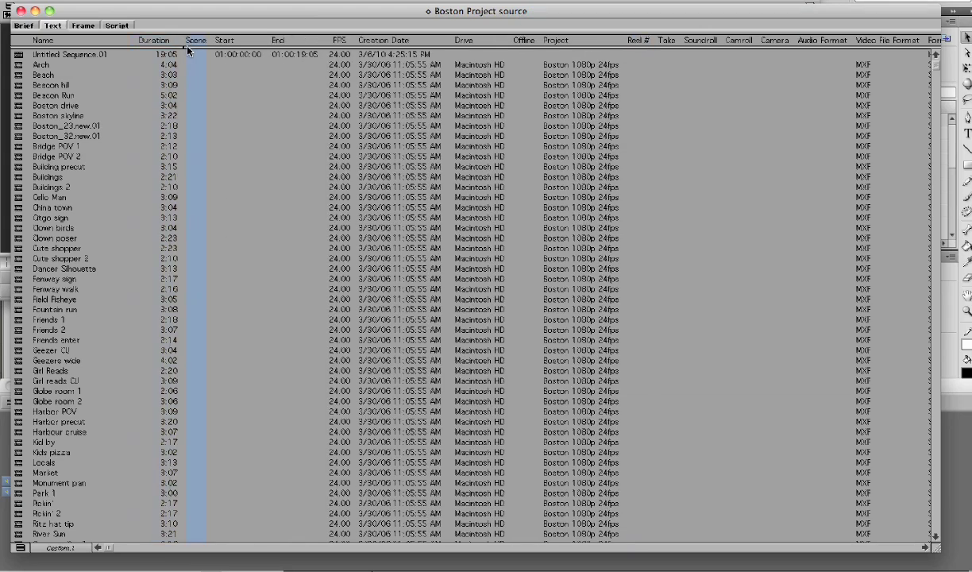
{"action": "left_click_drag", "start_coordinate": [667, 40], "coordinate": [281, 41]}
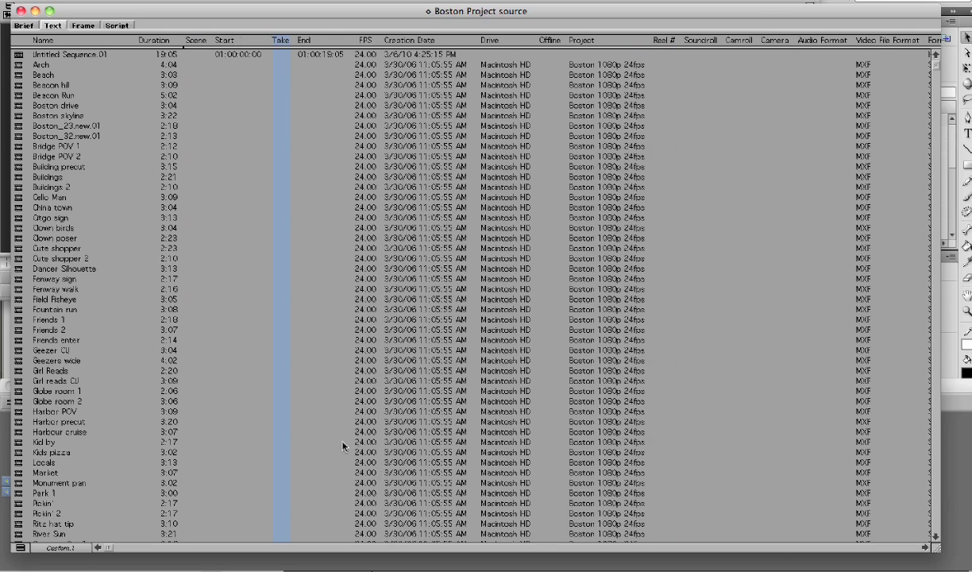
{"action": "left_click_drag", "start_coordinate": [271, 40], "coordinate": [226, 43]}
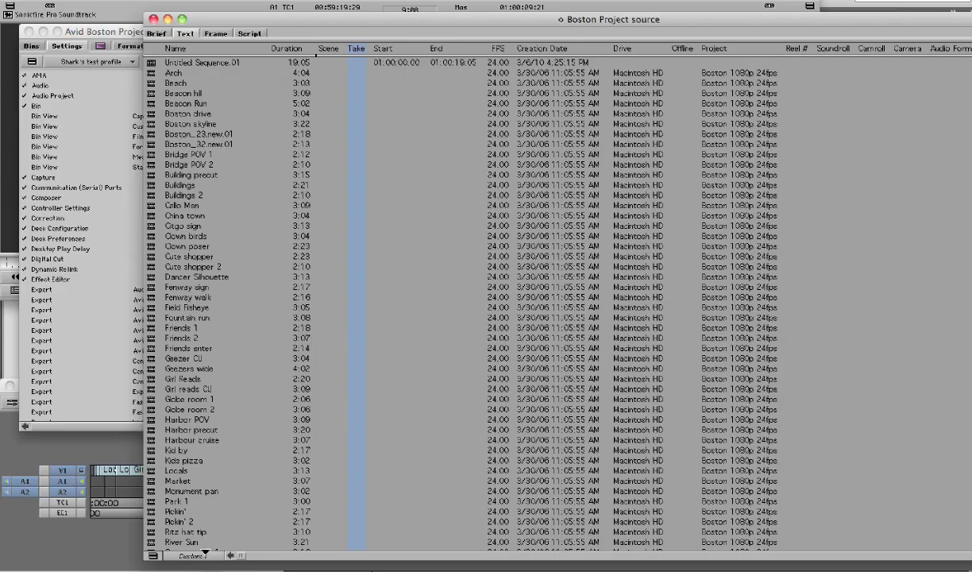
- Save the current column layout as a new bin view named Bryce
{"action": "left_click", "coordinate": [100, 547]}
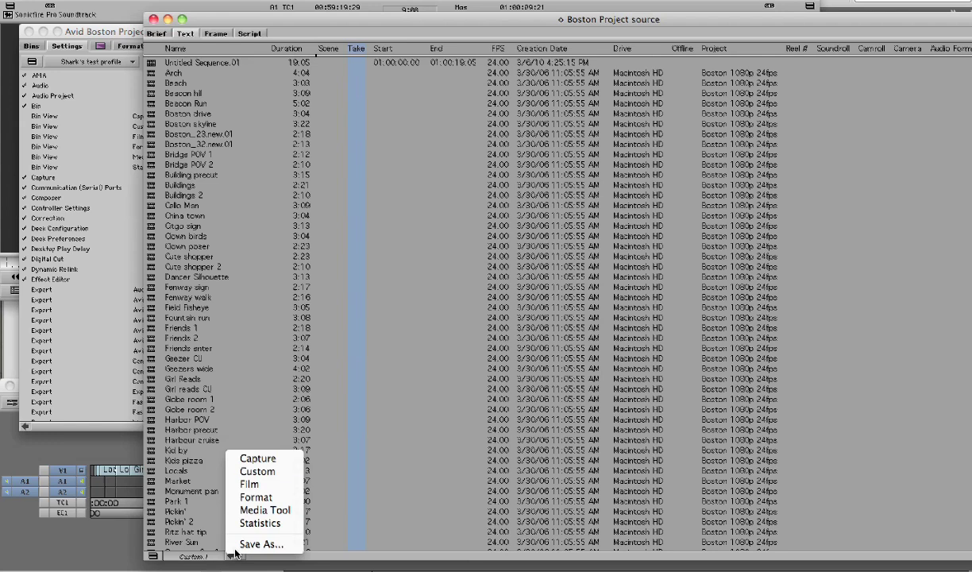
{"action": "left_click", "coordinate": [262, 544]}
{"action": "type", "text": "Bryce"}
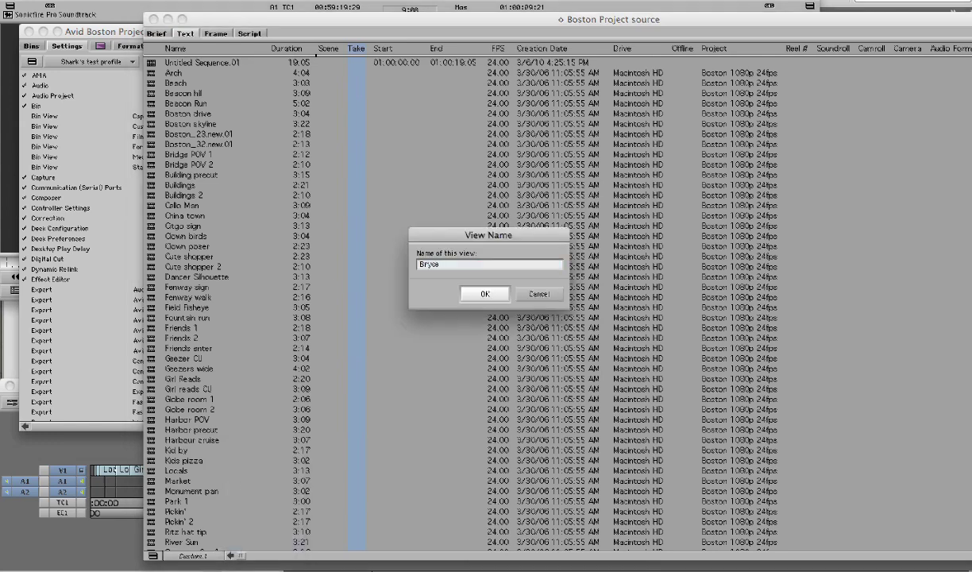
{"action": "key", "text": "Return"}
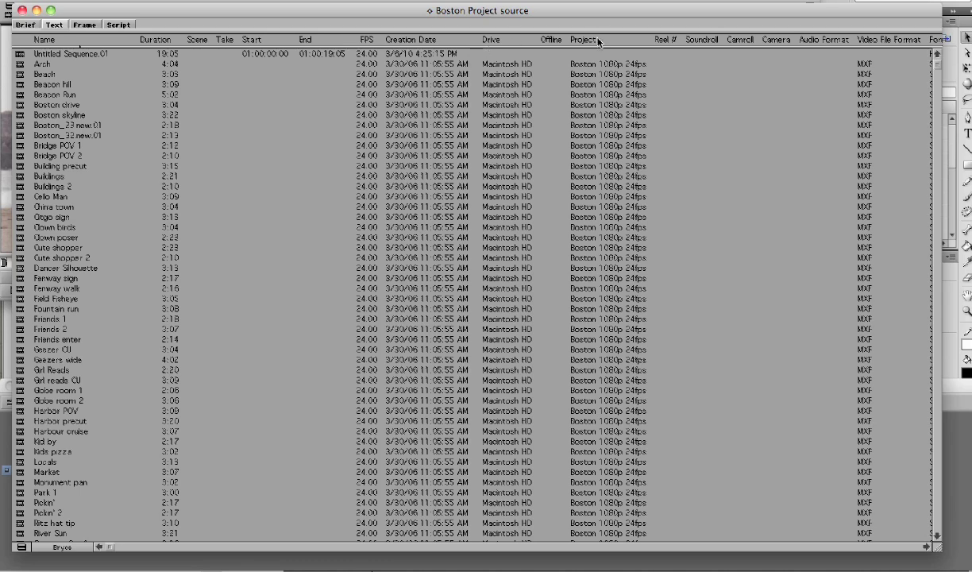
- Move the Project column between End and FPS and resave, replacing the Bryce view
{"action": "left_click_drag", "start_coordinate": [598, 42], "coordinate": [342, 45]}
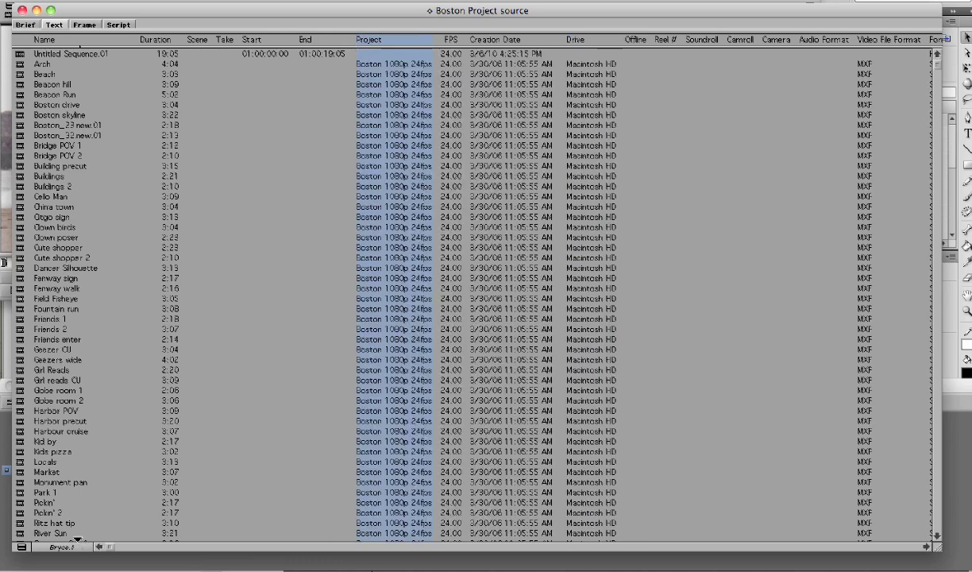
{"action": "left_click", "coordinate": [64, 547]}
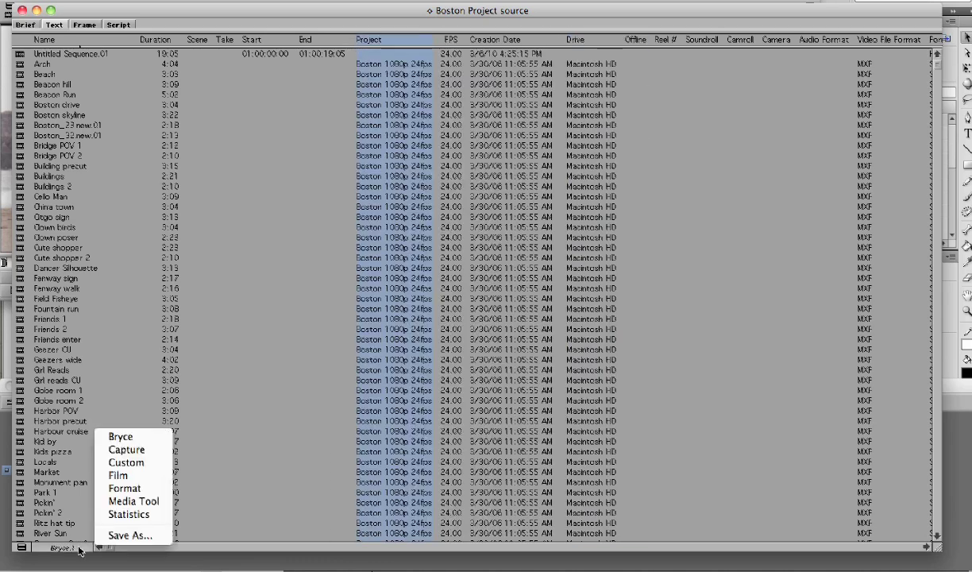
{"action": "left_click", "coordinate": [135, 536]}
{"action": "key", "text": "Right"}
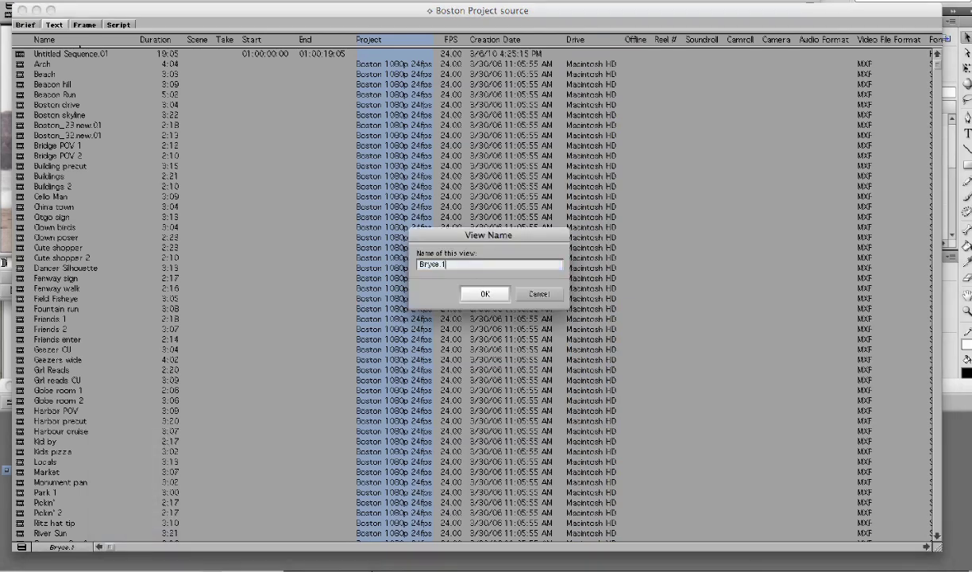
{"action": "key", "text": "BackSpace"}
{"action": "key", "text": "BackSpace"}
{"action": "key", "text": "Return"}
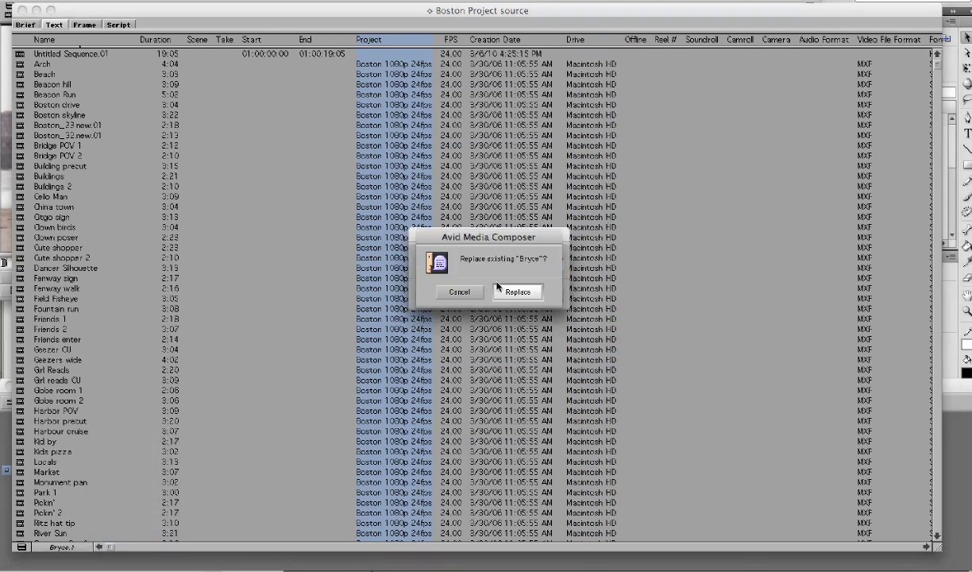
{"action": "left_click", "coordinate": [500, 289]}
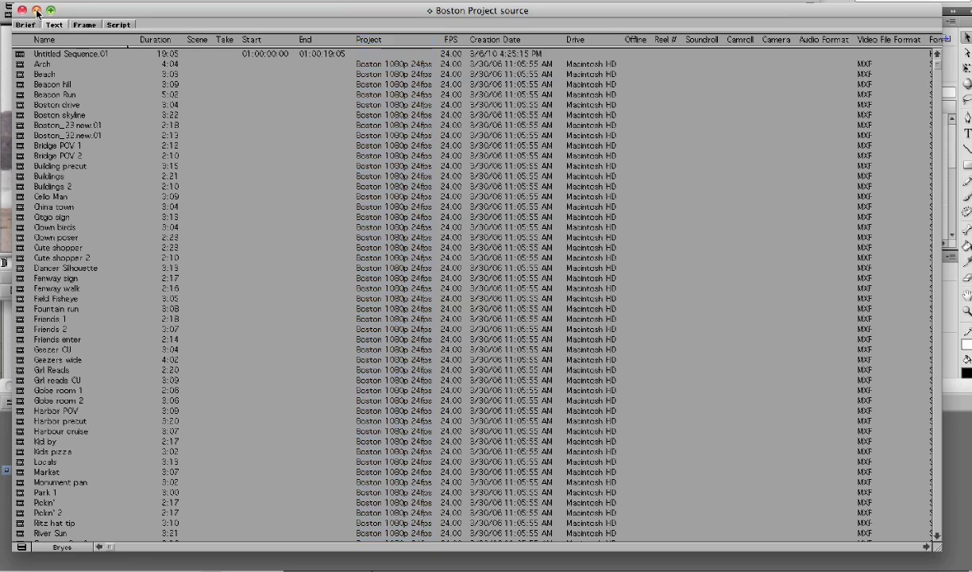